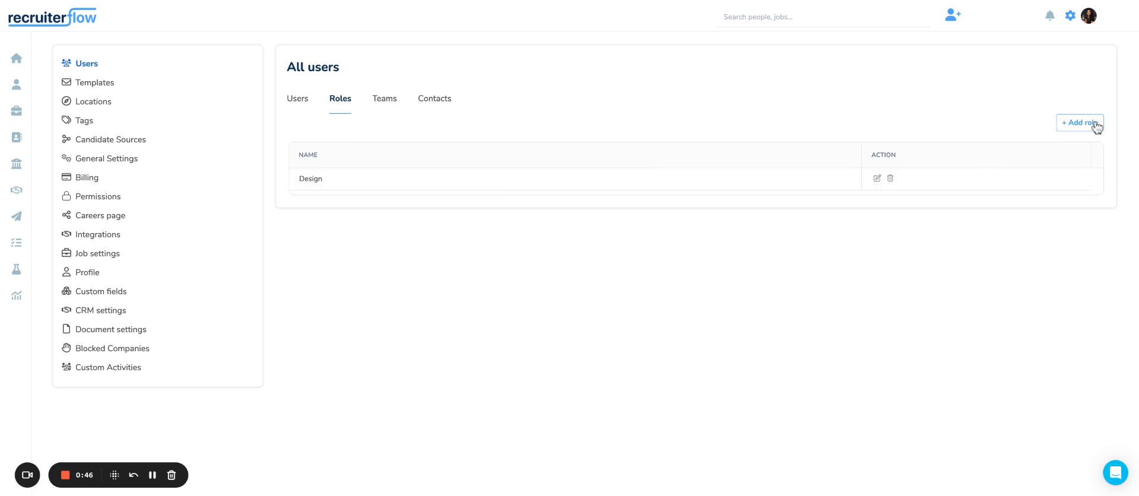
Add a new user role and name it Sourcer.
left_click(1096, 128)
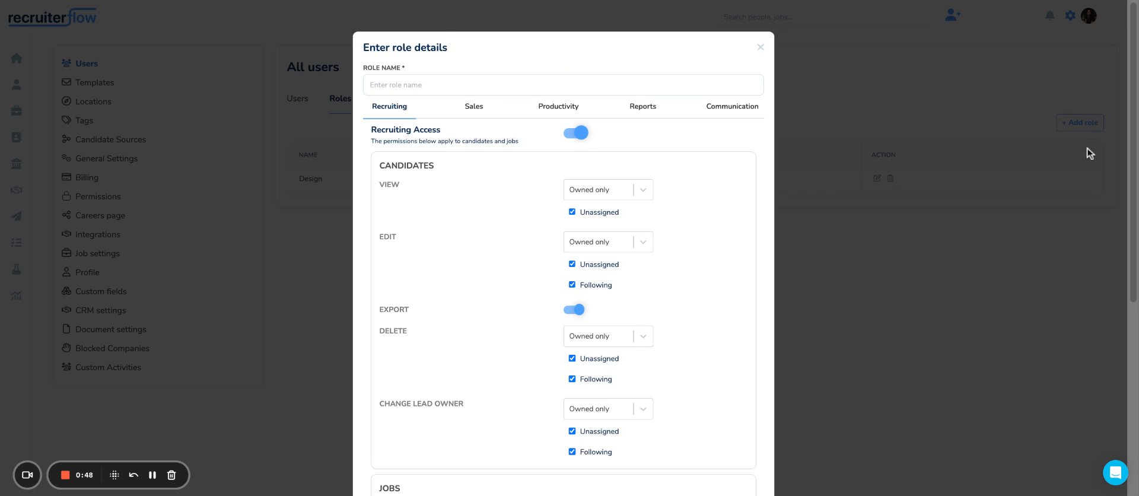
scroll(758, 107, "down", 2)
scroll(758, 106, "up", 2)
left_click(473, 81)
type("Sourcer")
scroll(483, 168, "down", 1)
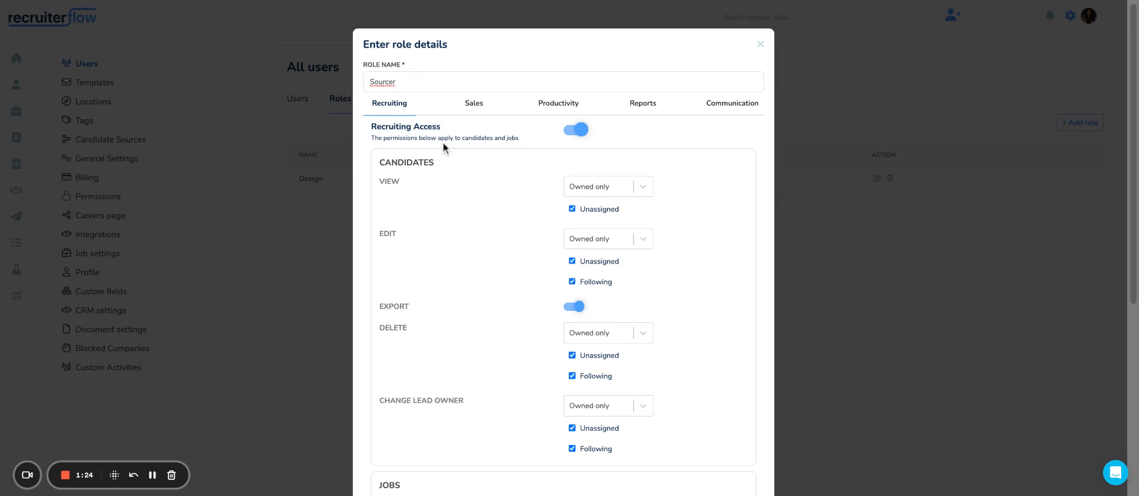
Limit the role's candidate View permission to Owned only and exclude unassigned candidates.
left_click_drag(379, 179, 408, 328)
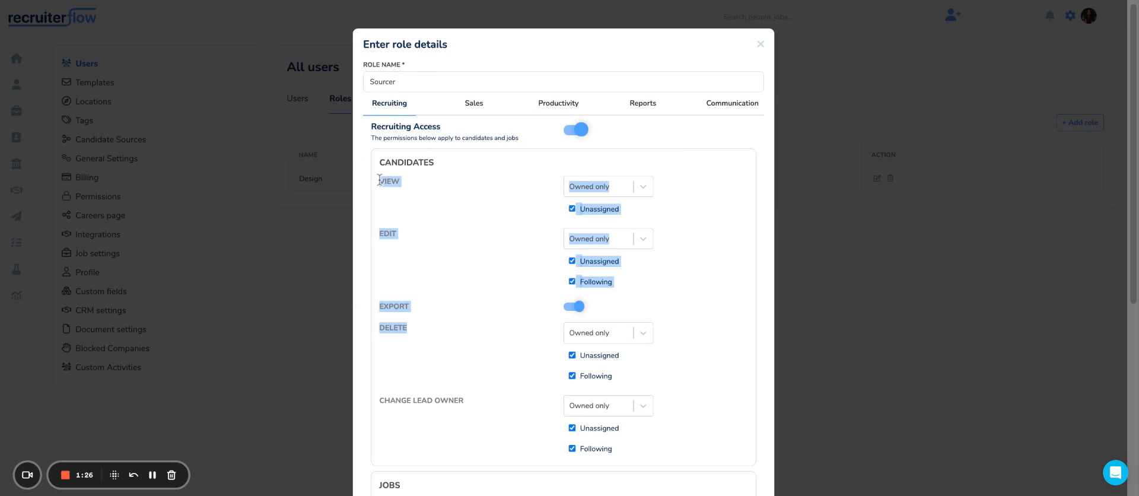
left_click(403, 386)
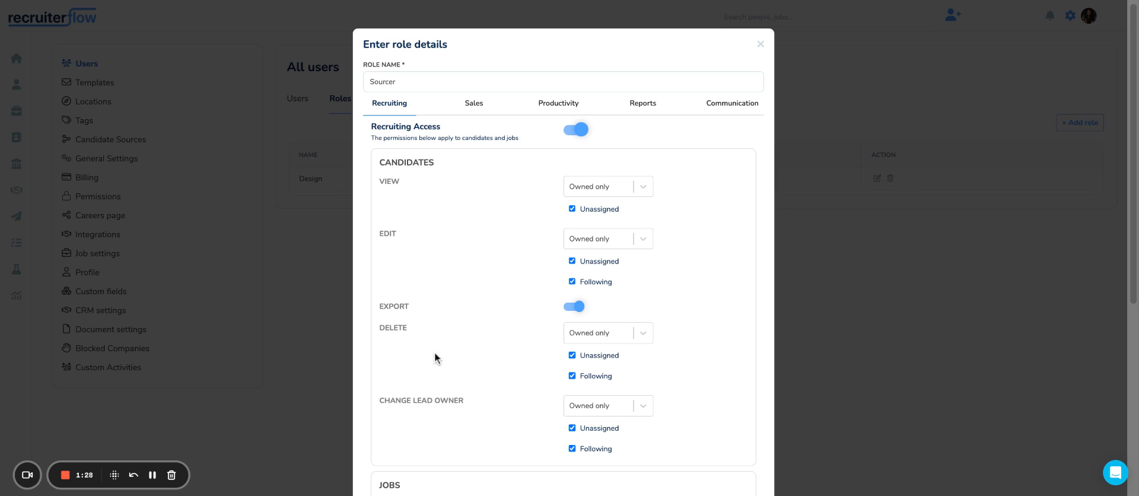
scroll(500, 53, "down", 1)
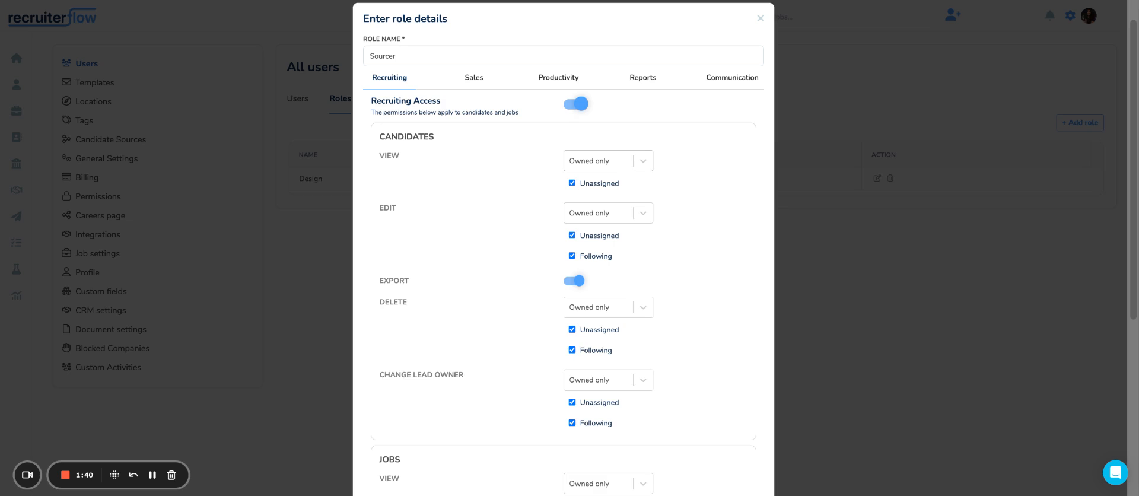
left_click(605, 160)
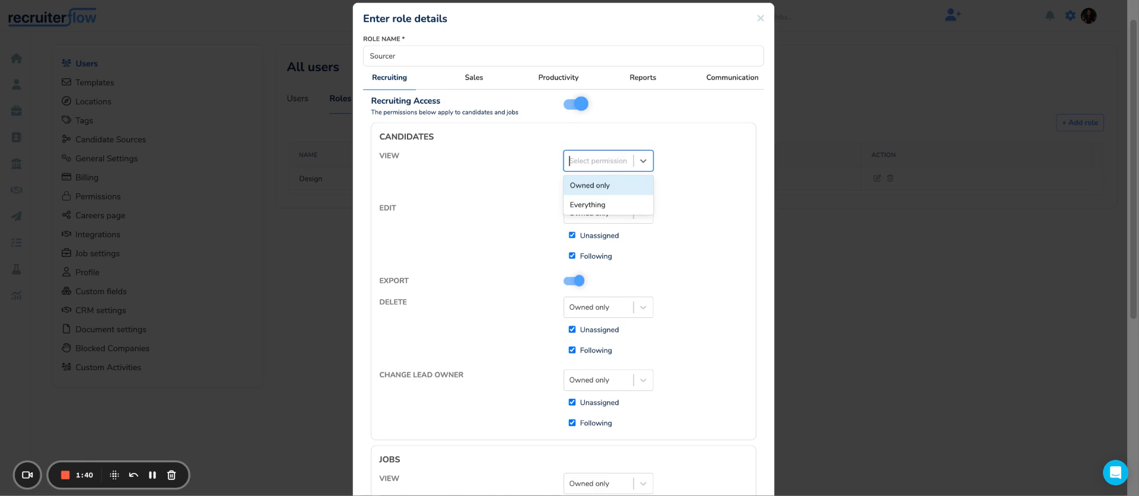
left_click(604, 188)
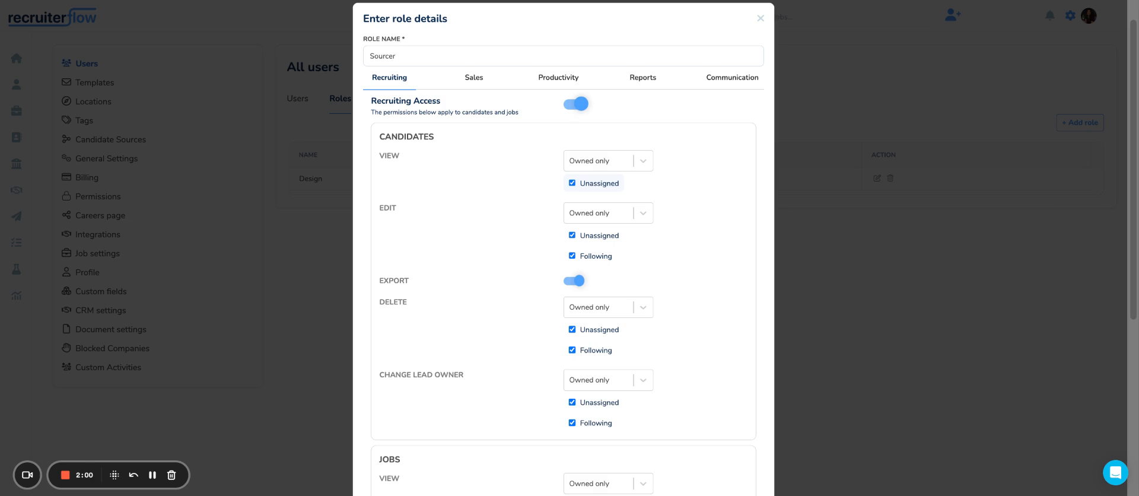
left_click(572, 183)
scroll(668, 159, "down", 1)
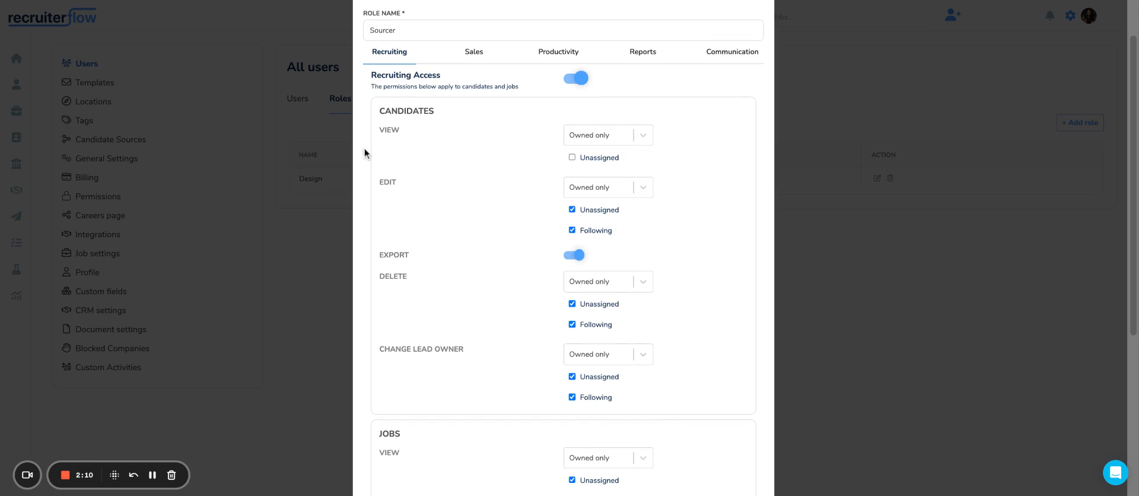
Limit the candidate Edit permission to Owned only, excluding both unassigned and followed candidates.
double_click(375, 180)
left_click(590, 189)
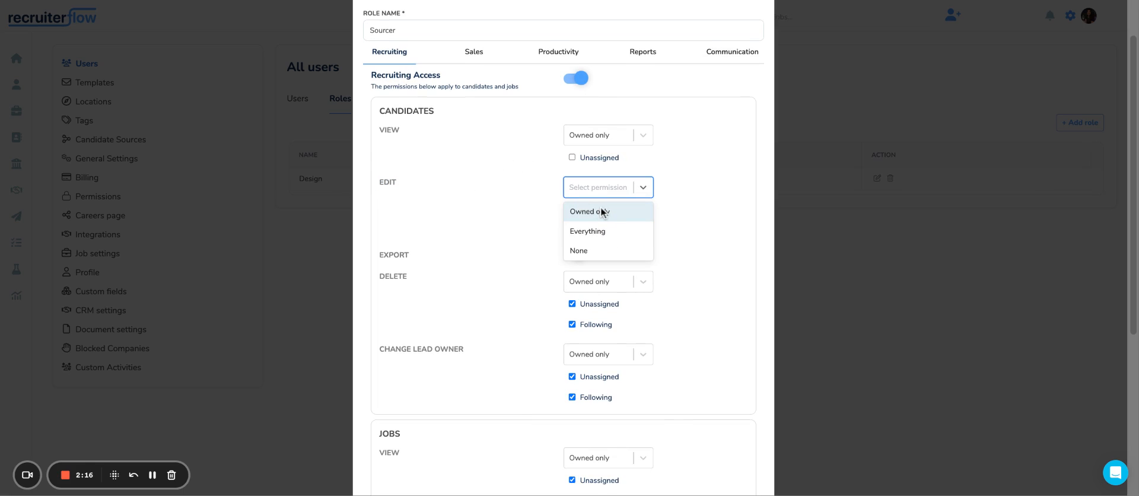
left_click(590, 211)
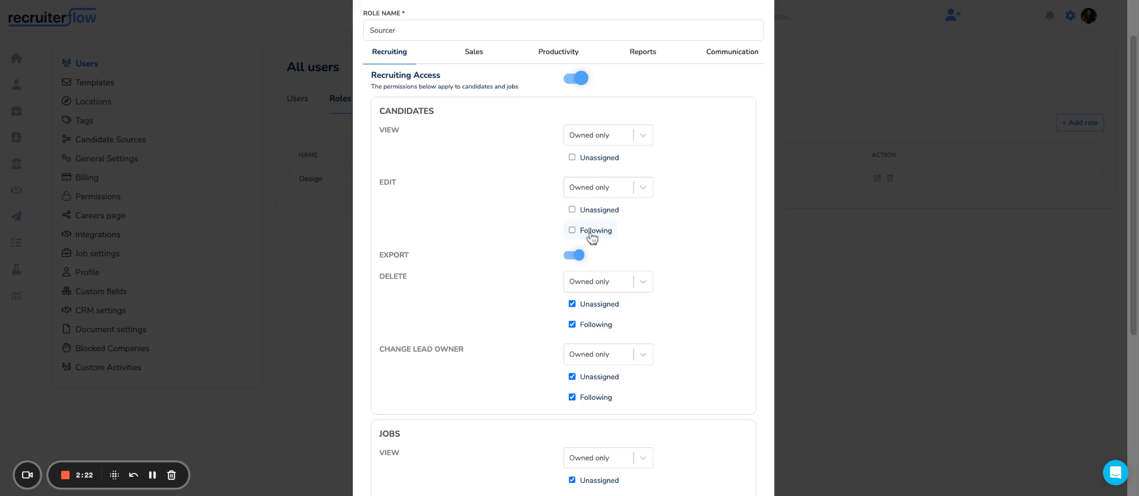
Turn off candidate Export and set the candidate Delete permission to None.
scroll(658, 234, "down", 3)
double_click(383, 114)
scroll(479, 110, "up", 1)
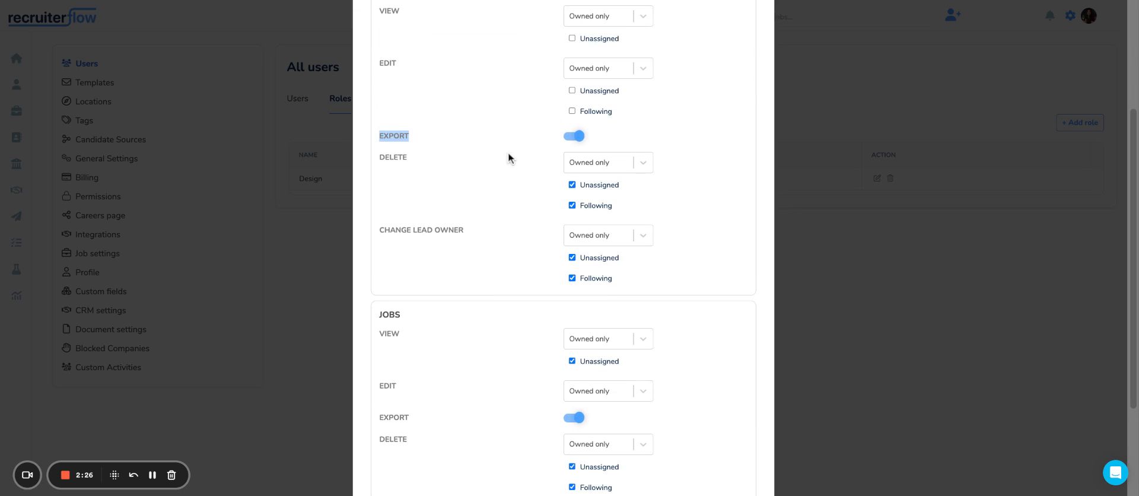
left_click(576, 140)
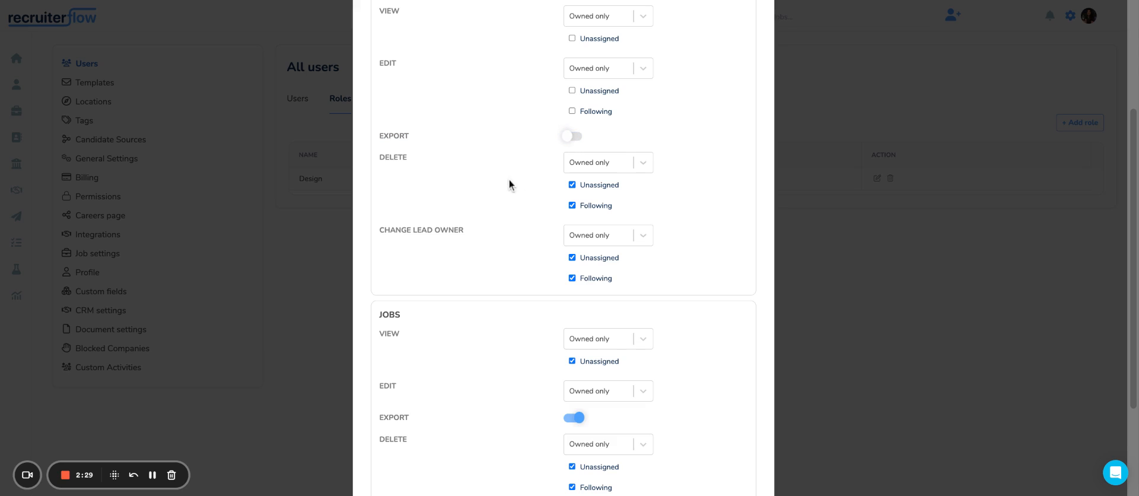
left_click(600, 158)
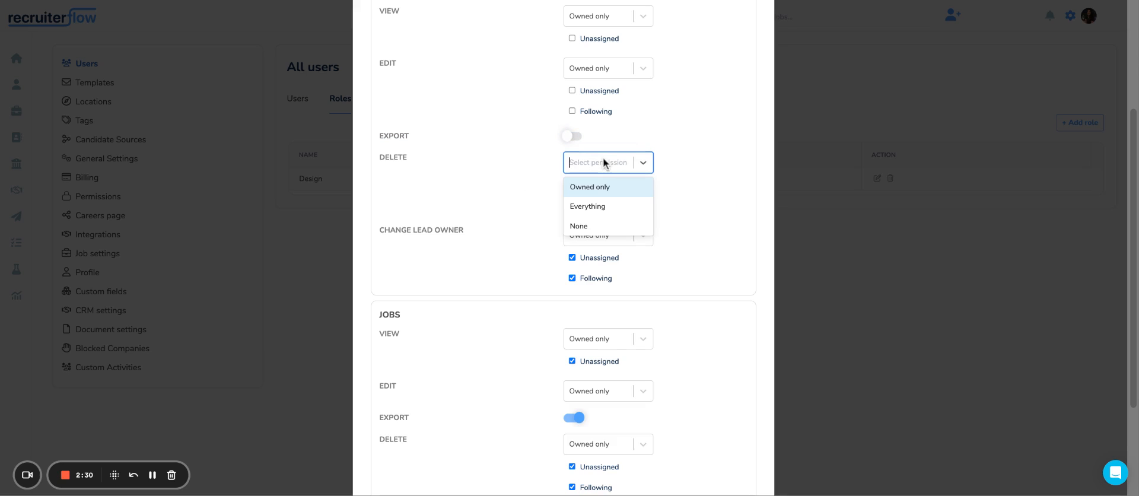
left_click(614, 227)
Set the candidate Change Lead Owner permission to None.
scroll(564, 188, "up", 3)
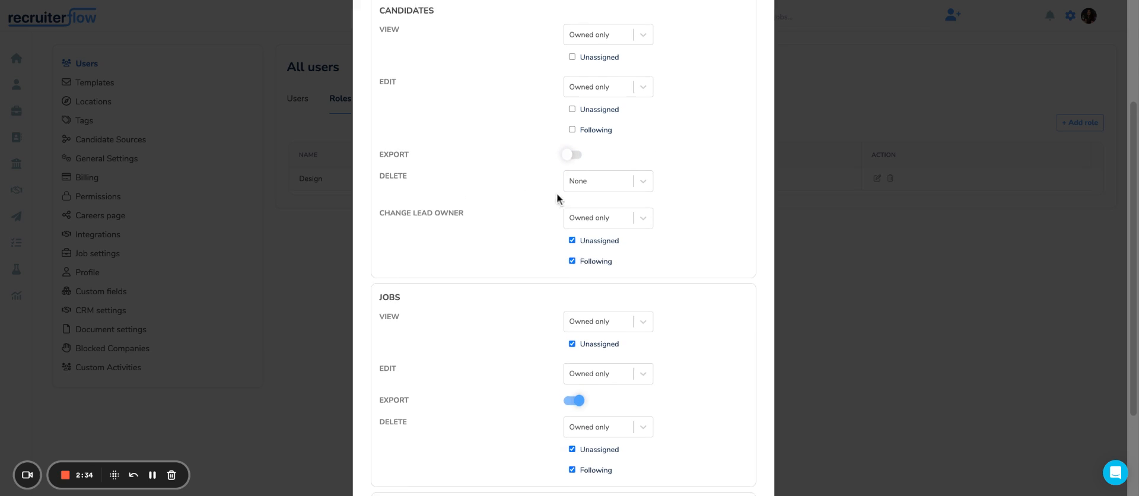
scroll(662, 236, "down", 4)
scroll(696, 230, "up", 1)
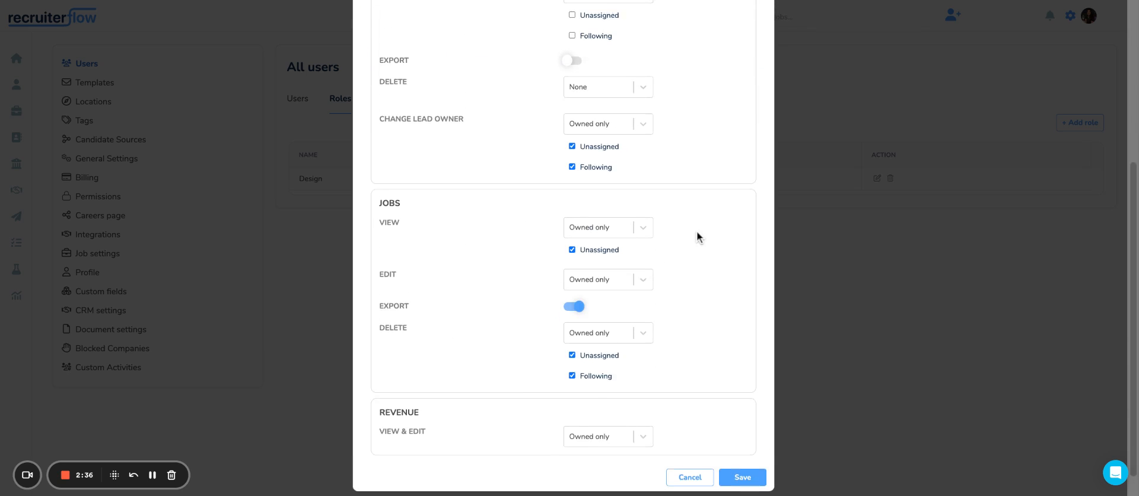
triple_click(377, 148)
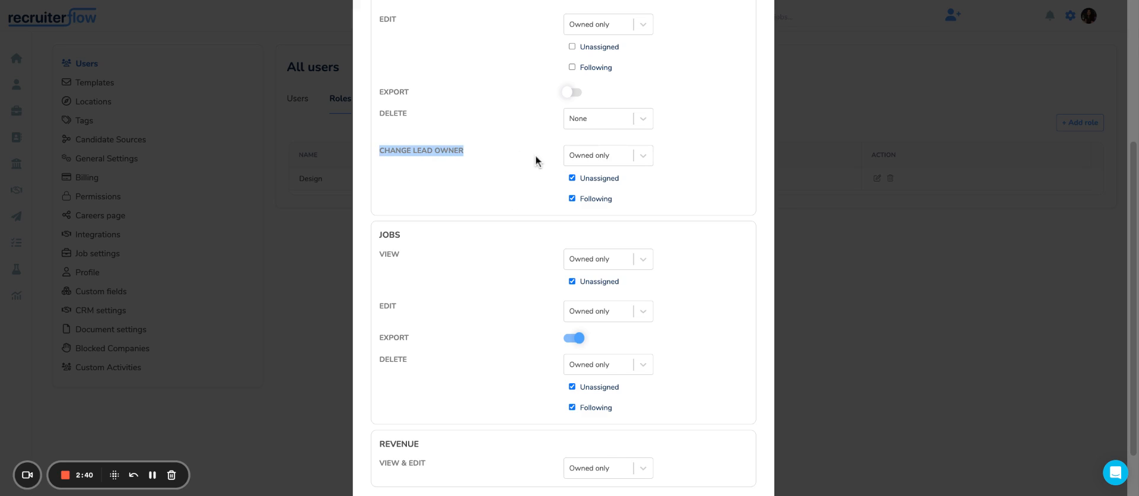
left_click(625, 156)
left_click(626, 219)
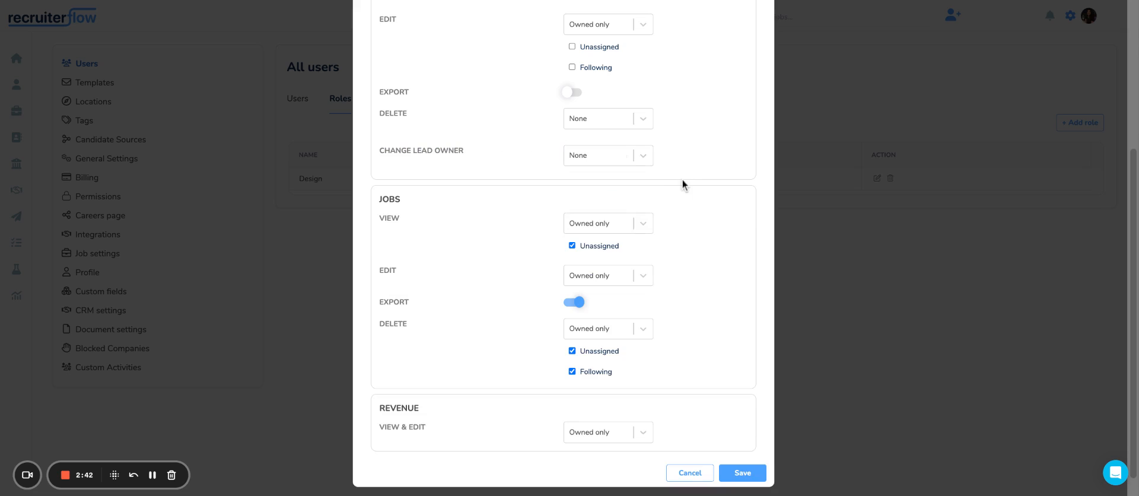
Set both the View and Edit permissions for jobs to Everything.
scroll(527, 250, "up", 1)
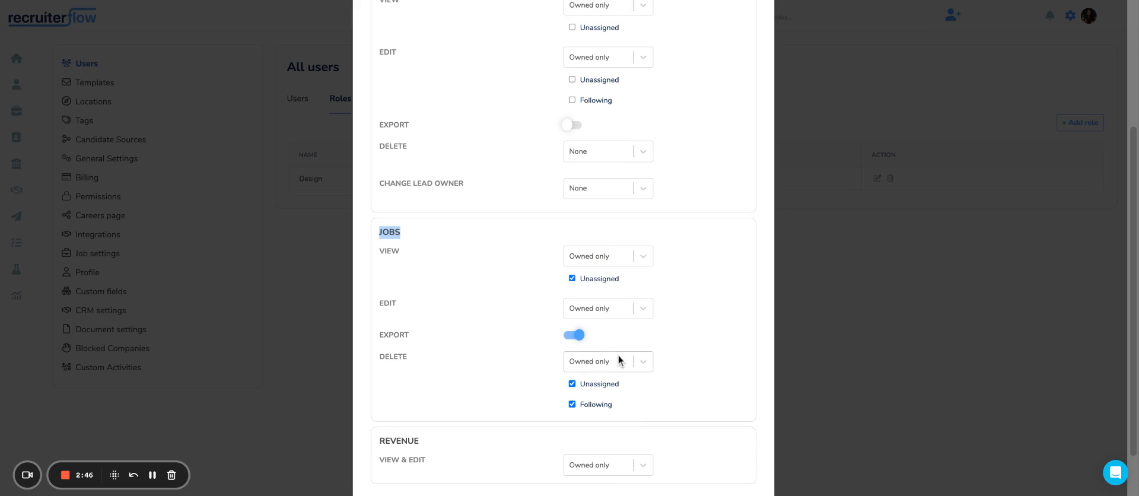
left_click(635, 259)
left_click(632, 304)
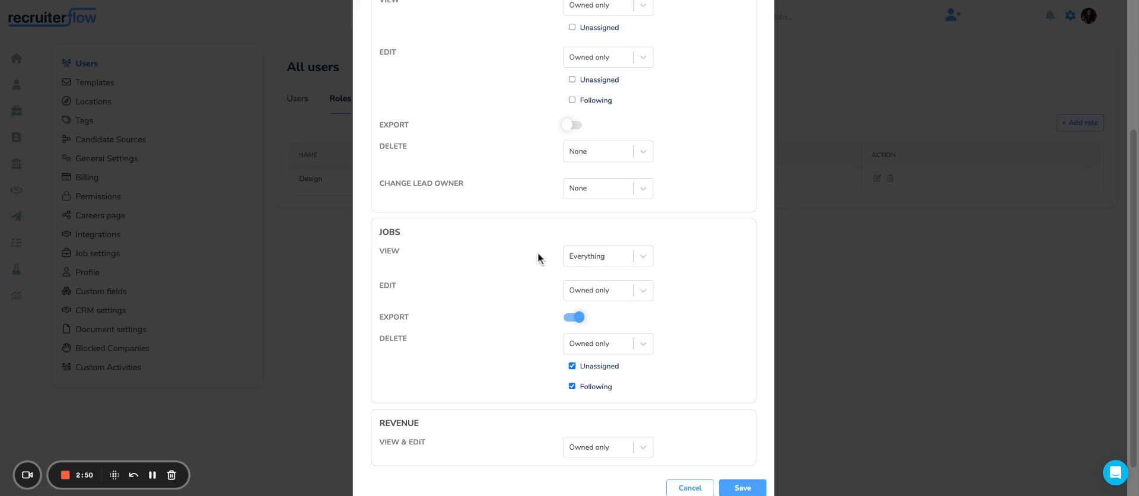
left_click(637, 291)
left_click(625, 334)
Turn off job Export and set the job Delete permission to None.
left_click_drag(386, 319, 437, 322)
left_click(574, 317)
scroll(694, 299, "down", 1)
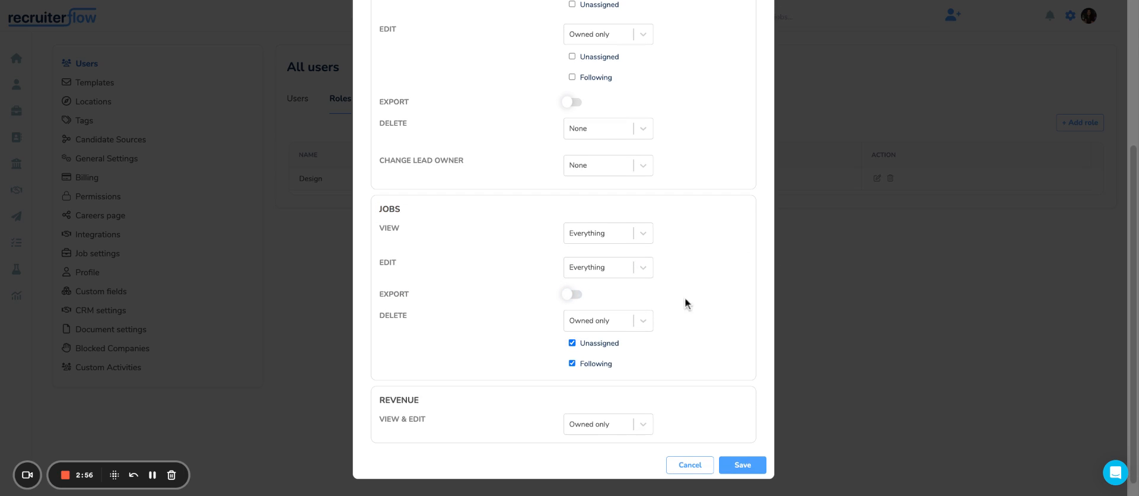
left_click(647, 323)
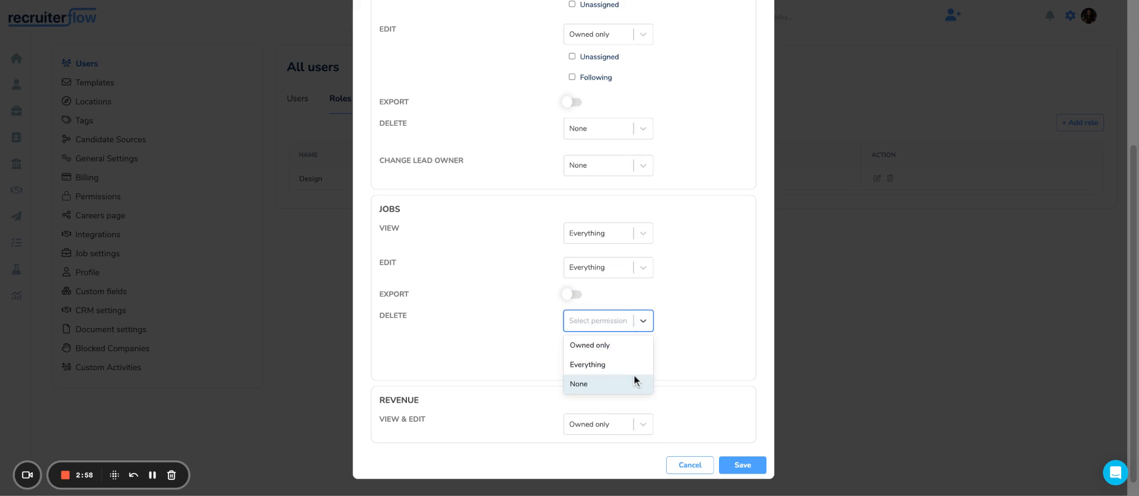
left_click(634, 377)
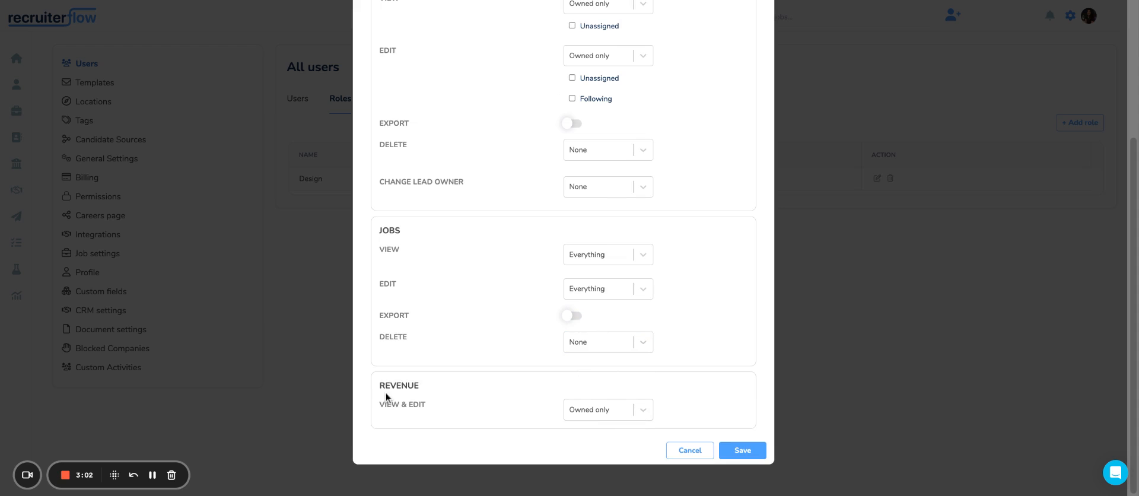
Set the revenue View & Edit permission to None.
left_click_drag(383, 387, 426, 409)
left_click(504, 362)
left_click(602, 408)
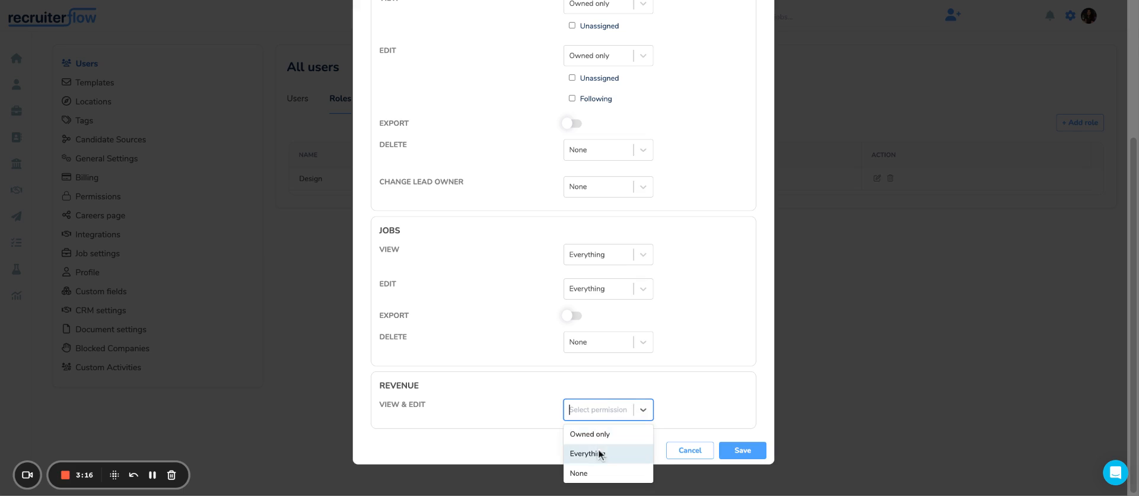
left_click(588, 471)
Open the Sales permissions of the Sourcer role.
scroll(647, 337, "up", 3)
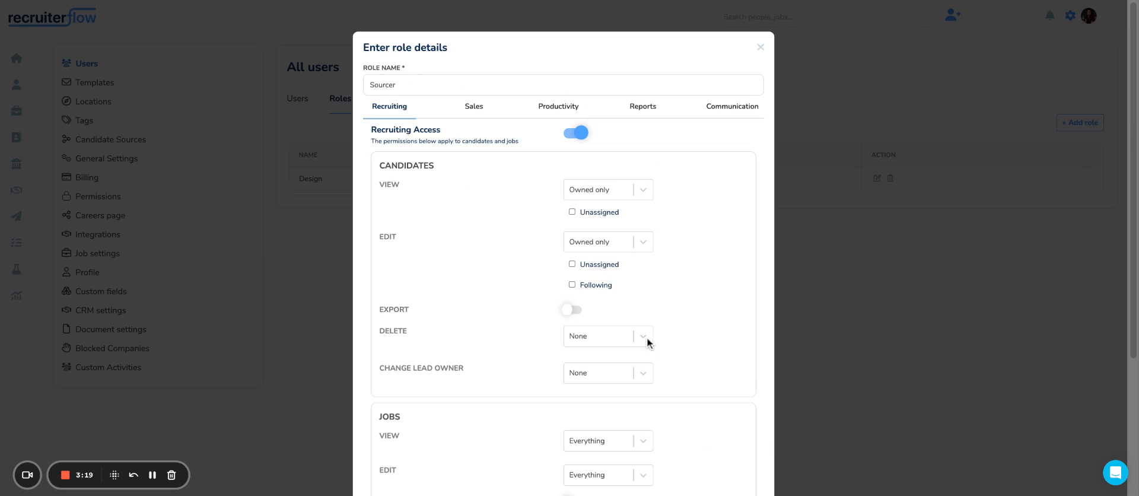
left_click(473, 105)
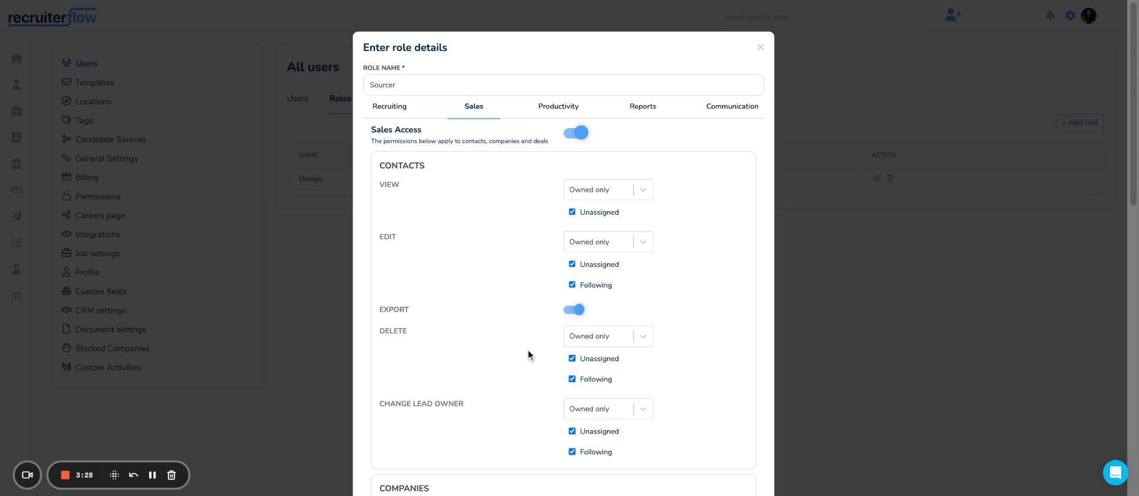
scroll(529, 351, "down", 3)
scroll(528, 353, "up", 2)
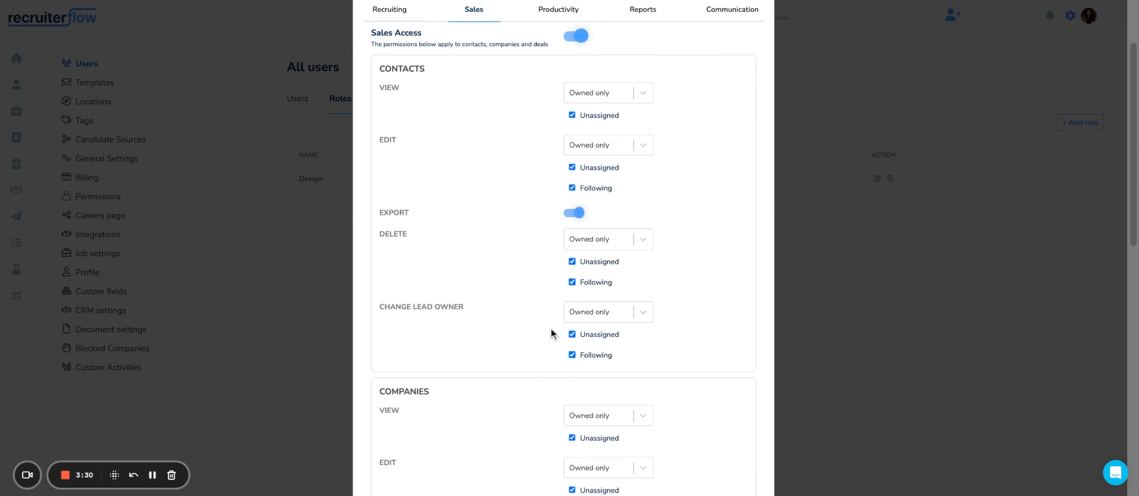
left_click(572, 57)
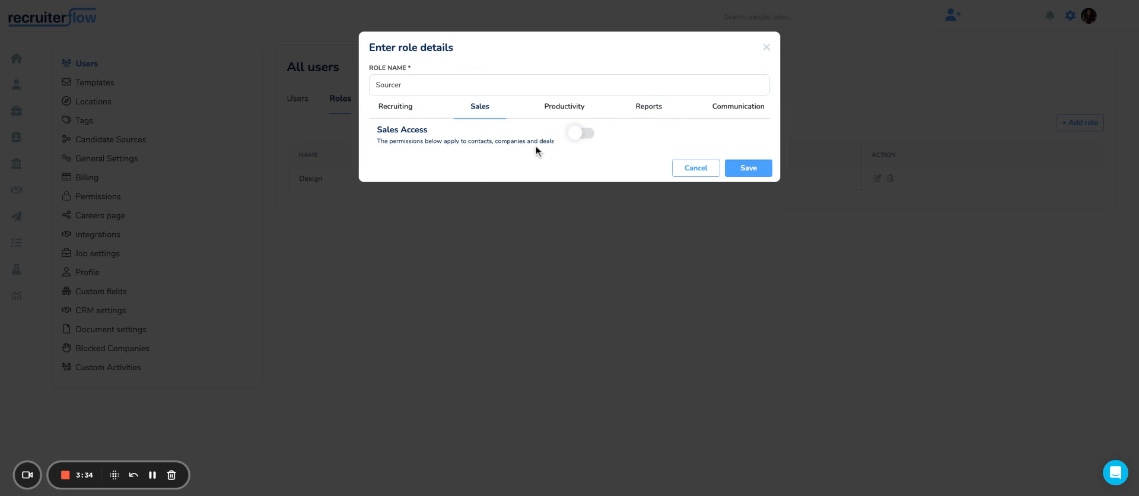
left_click(584, 136)
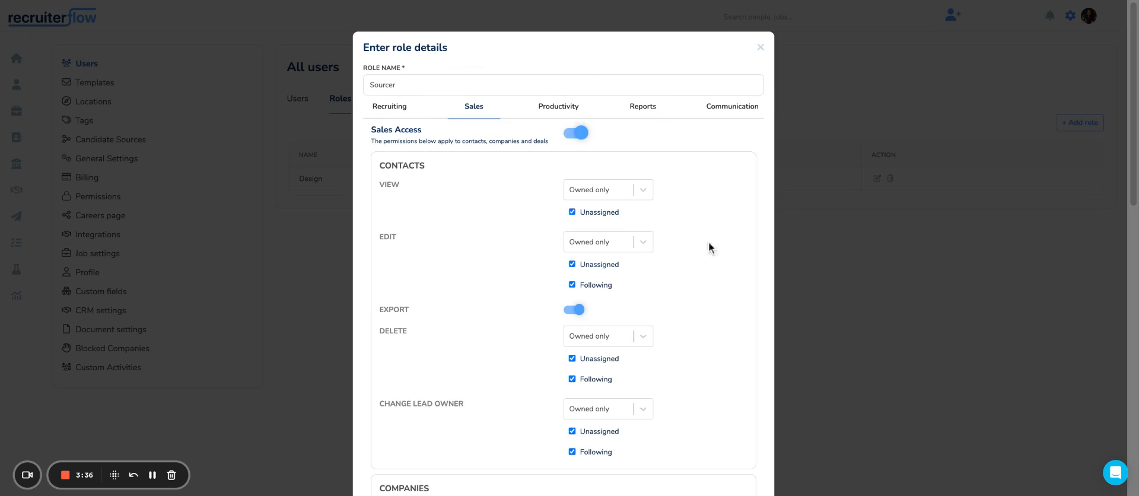
left_click(604, 184)
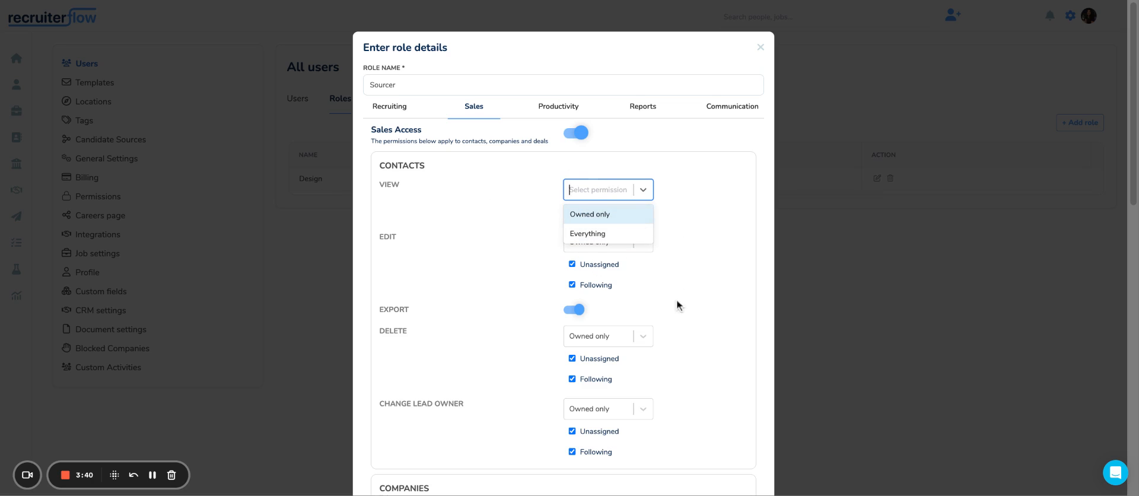
key("Return")
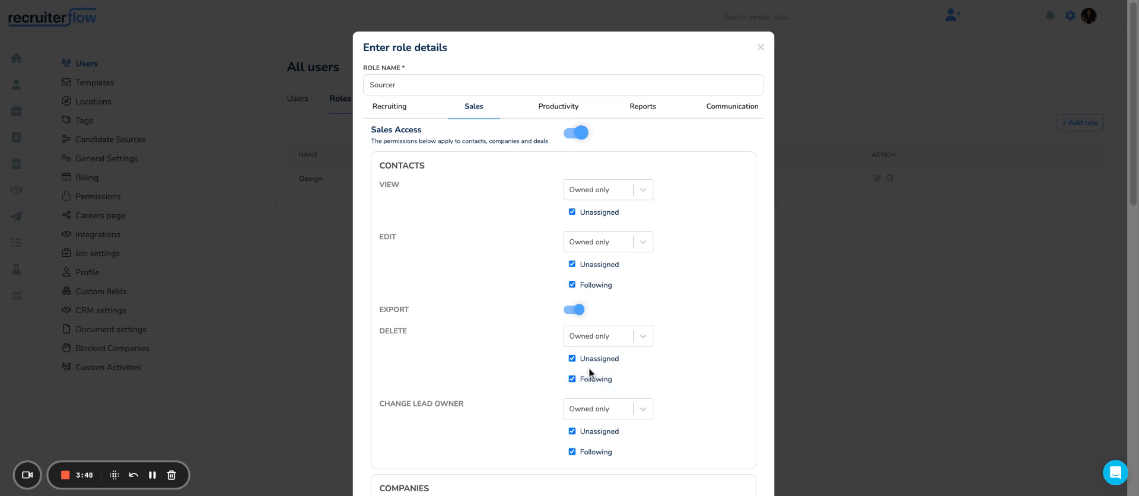
Set the contacts View permission to Everything and the contacts Edit permission to None.
scroll(605, 424, "down", 3)
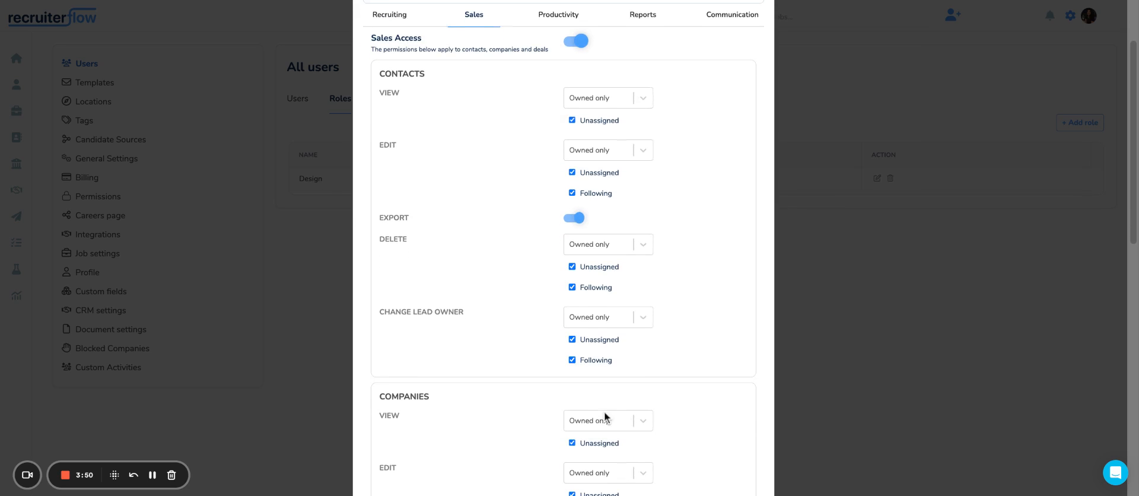
left_click(605, 93)
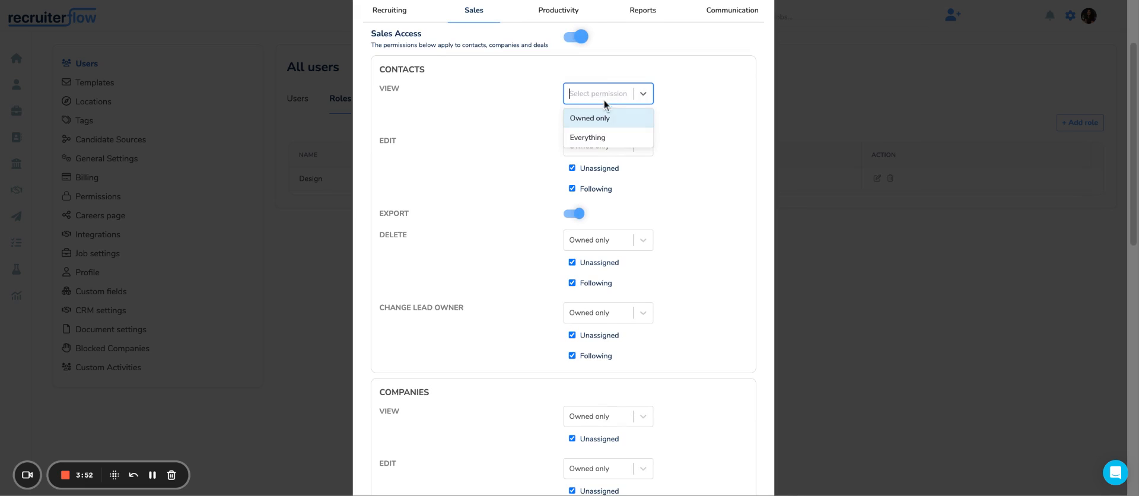
left_click(606, 136)
left_click(596, 127)
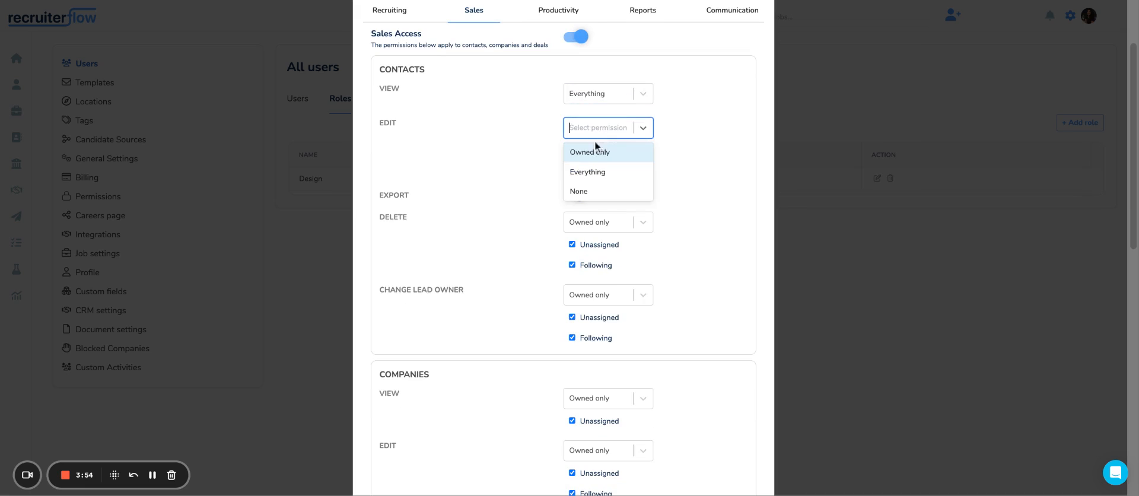
left_click(587, 190)
Turn off contact Export and set the contacts Delete and Change Lead Owner permissions to None.
left_click(578, 160)
left_click(591, 187)
left_click(613, 248)
left_click(591, 222)
left_click(602, 286)
scroll(673, 244, "down", 3)
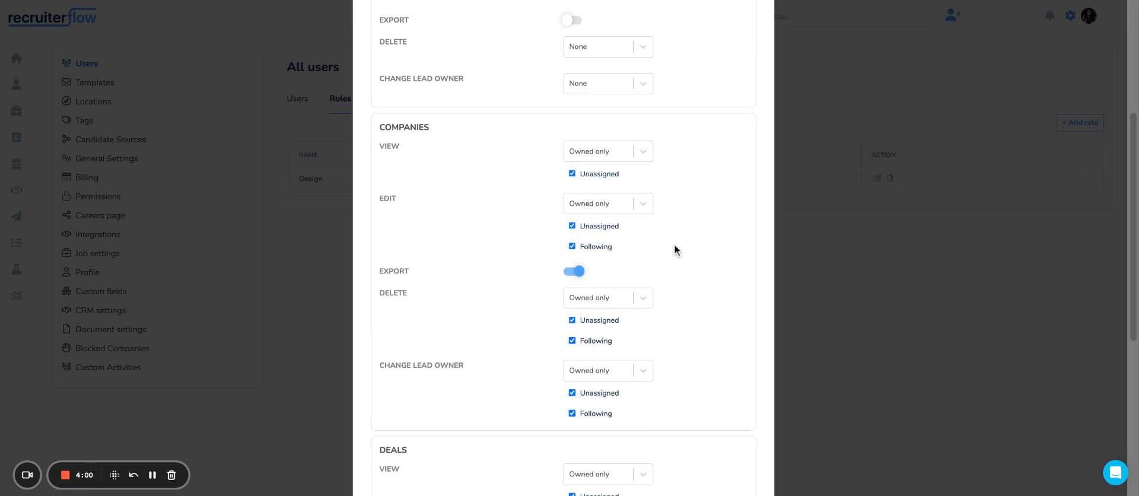
scroll(638, 248, "down", 2)
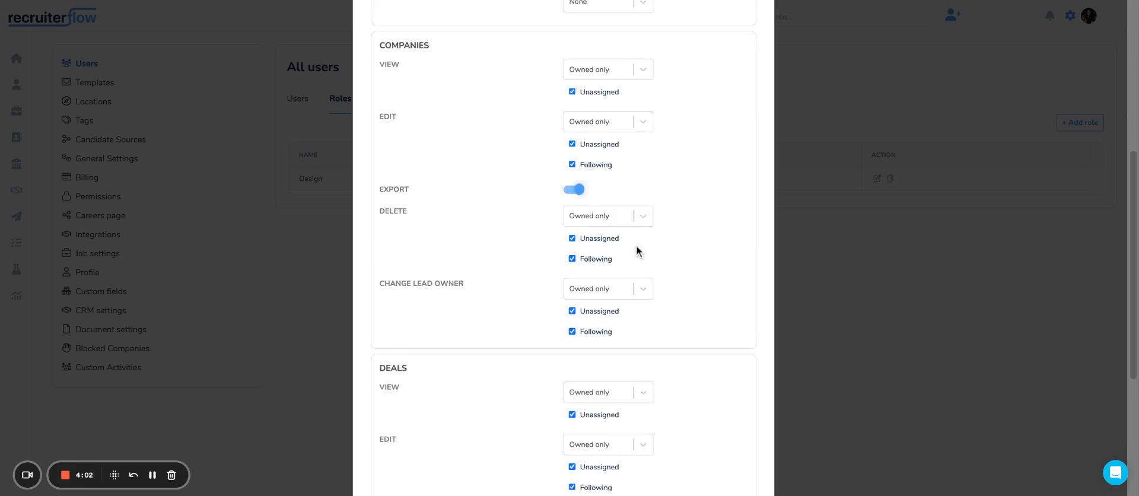
For Deals, turn off Unassigned under View and set the Edit permission to None.
scroll(636, 245, "down", 1)
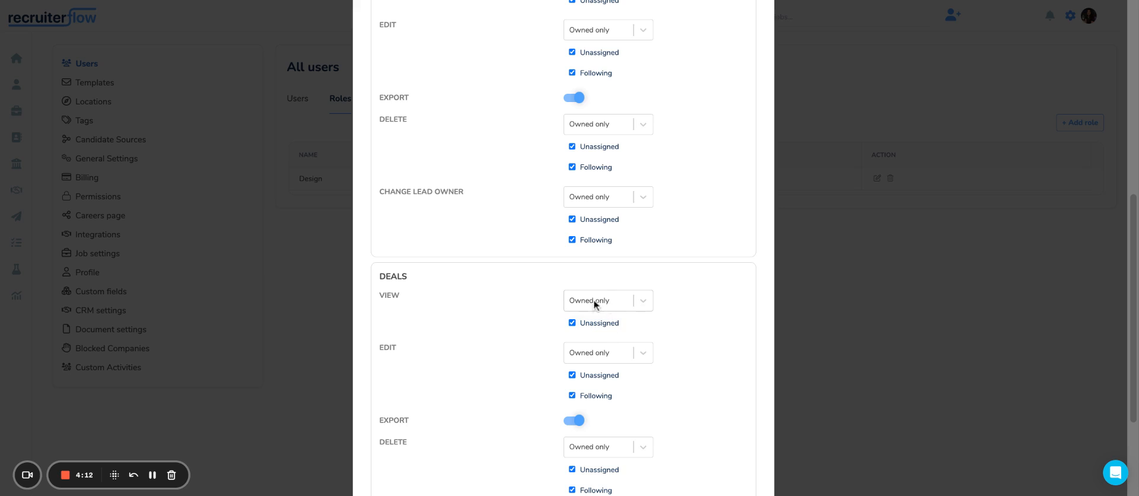
scroll(653, 332, "down", 2)
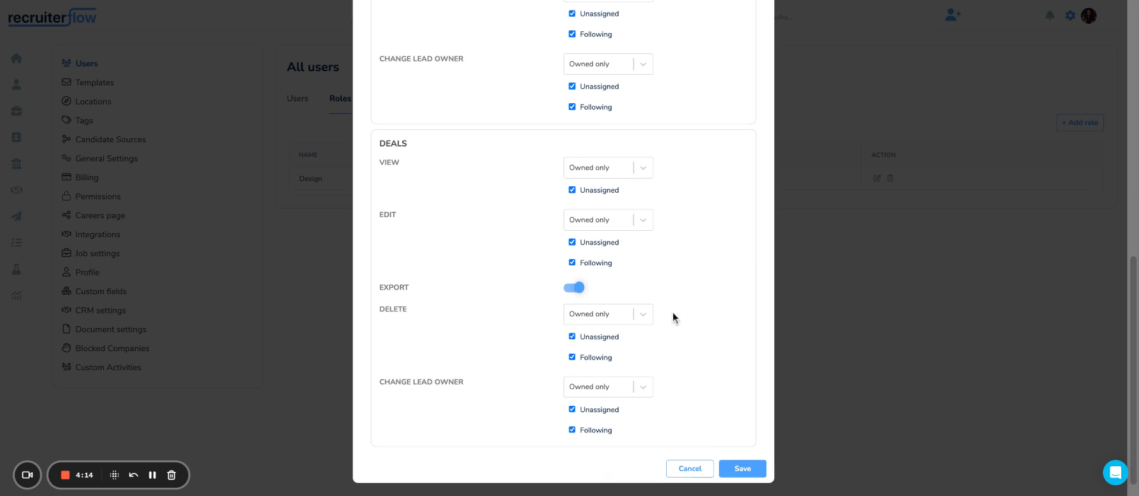
left_click(625, 168)
left_click(620, 168)
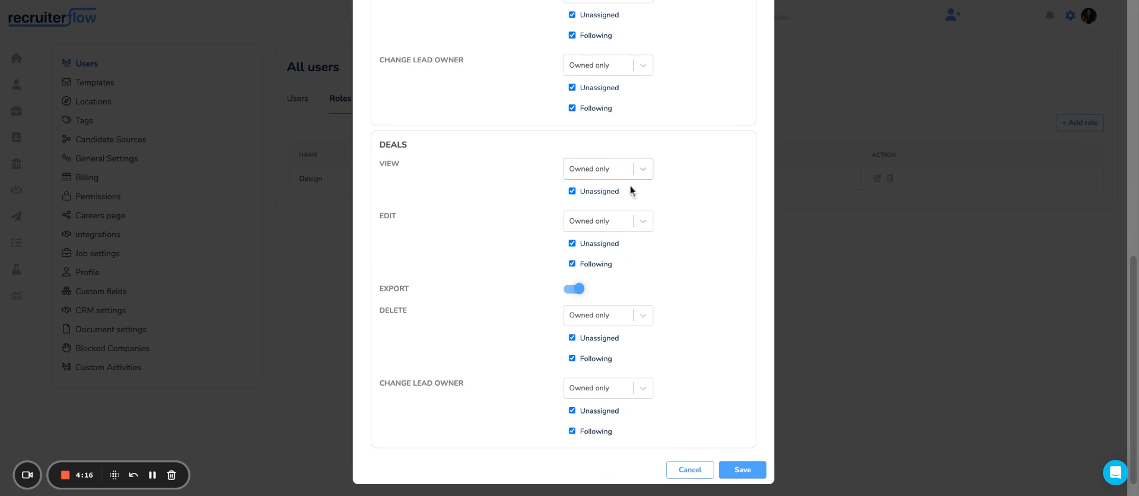
left_click(612, 191)
left_click(644, 221)
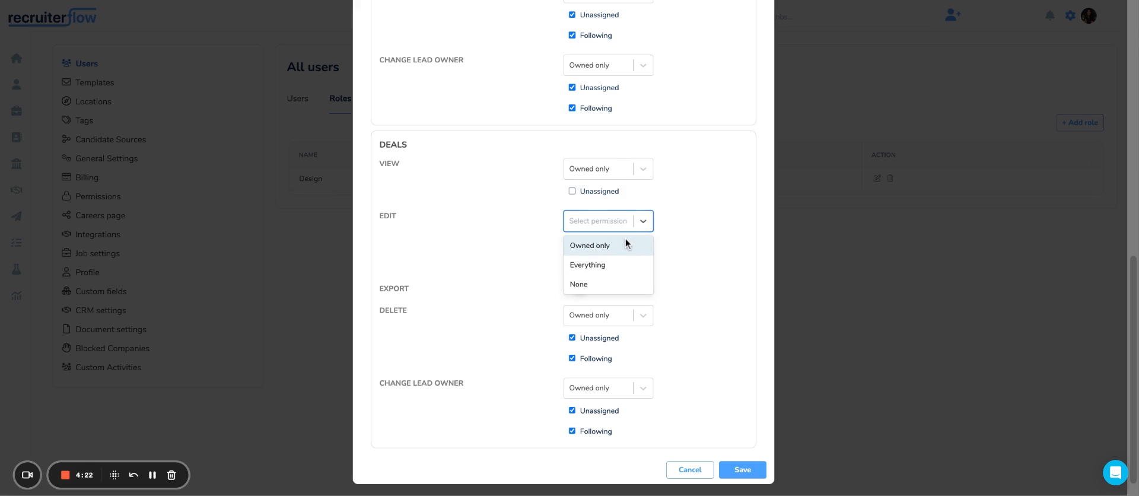
left_click(631, 286)
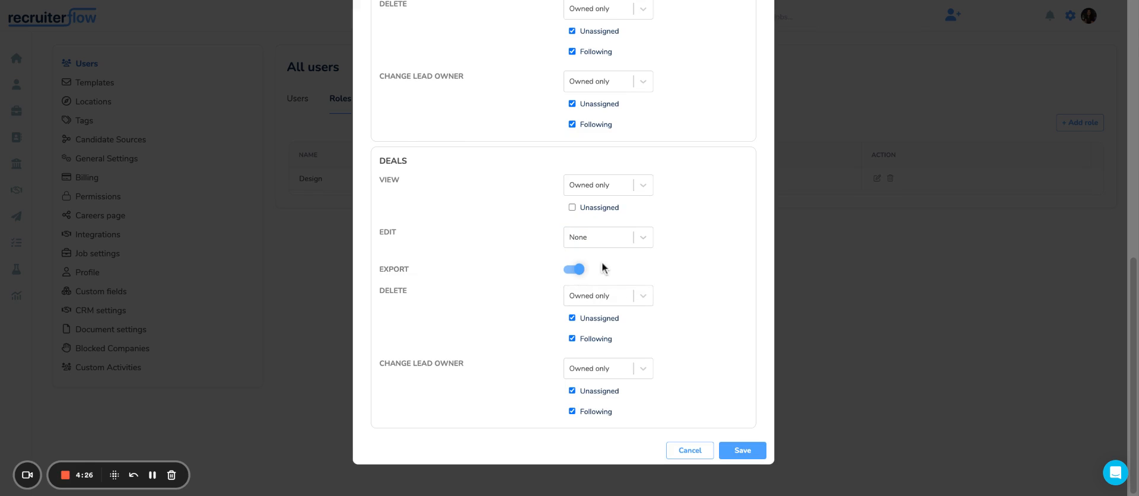
Set the deals Delete and Change Lead Owner permissions to None.
left_click(607, 304)
left_click(609, 359)
left_click(605, 371)
left_click(605, 432)
Turn off Productivity Access for the Sourcer role.
scroll(606, 393, "up", 10)
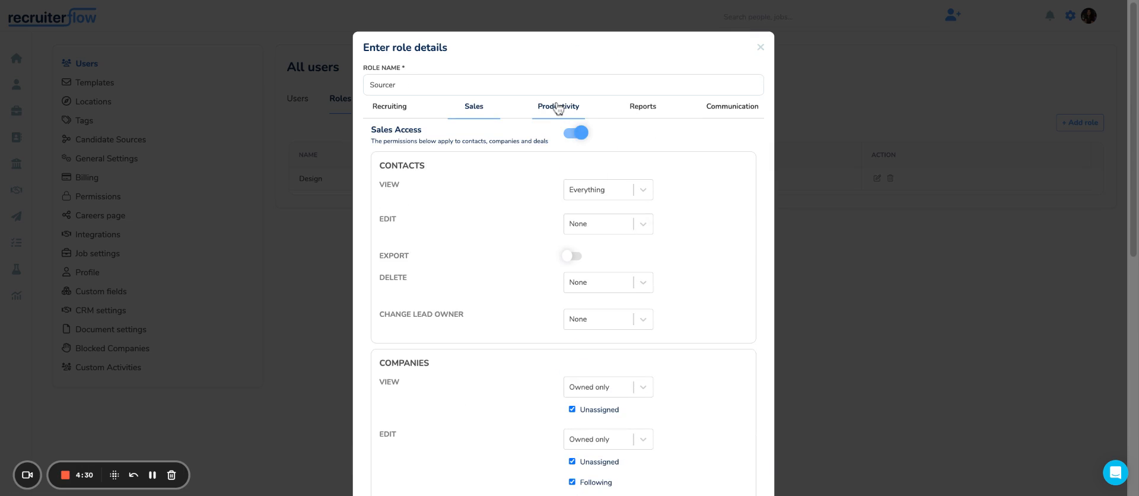
left_click(558, 107)
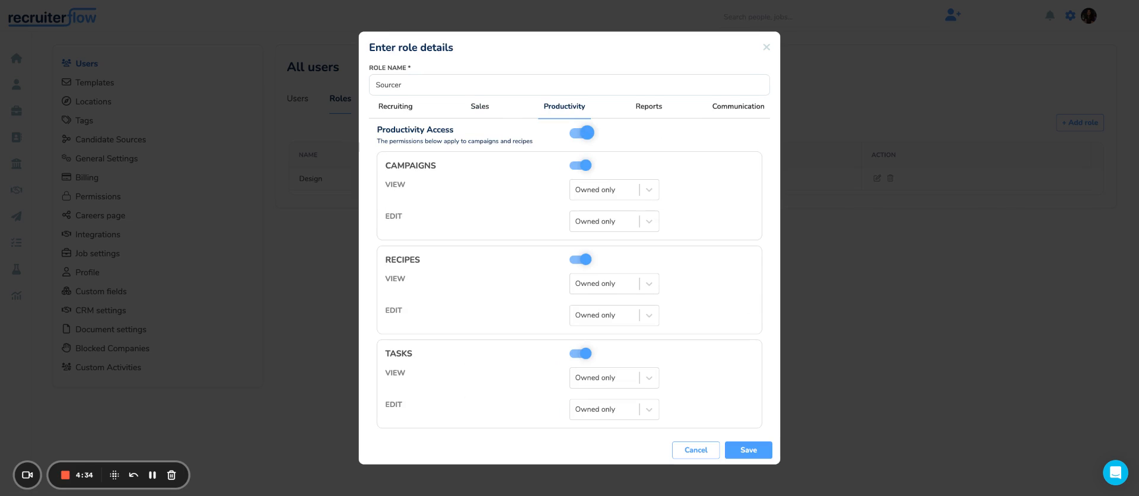
left_click(585, 141)
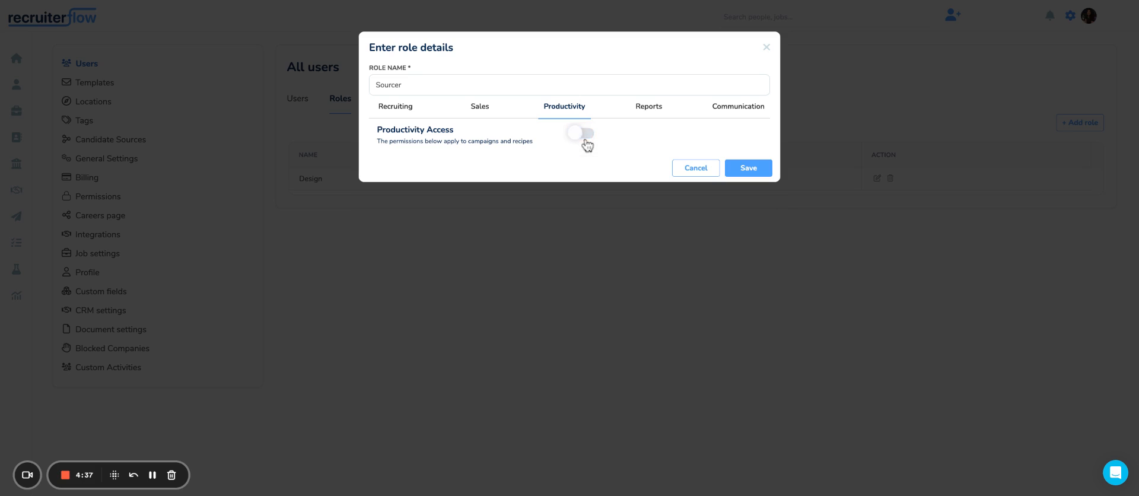
Review the recruiting and sales report permissions and turn off Reports Access for the role.
left_click(660, 119)
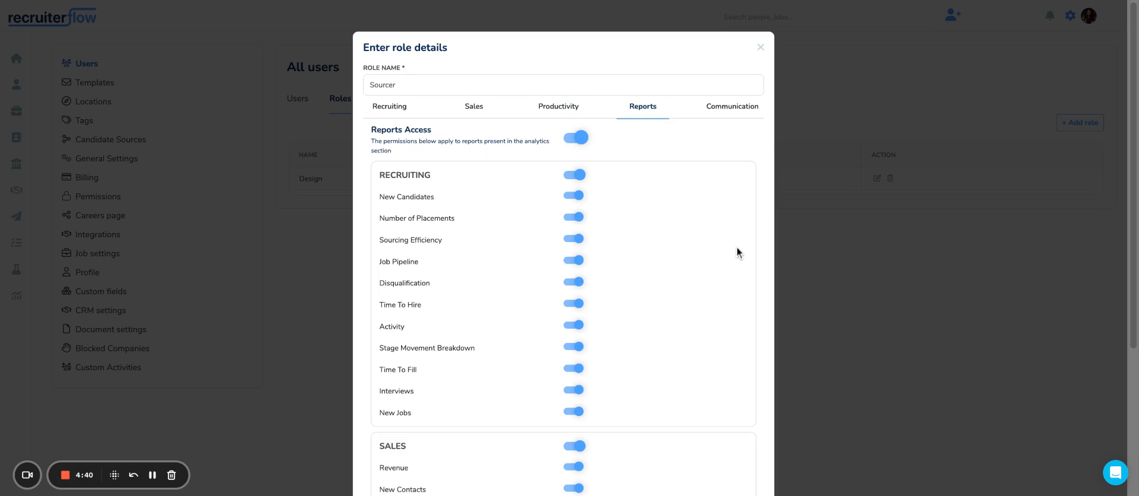
scroll(714, 231, "down", 4)
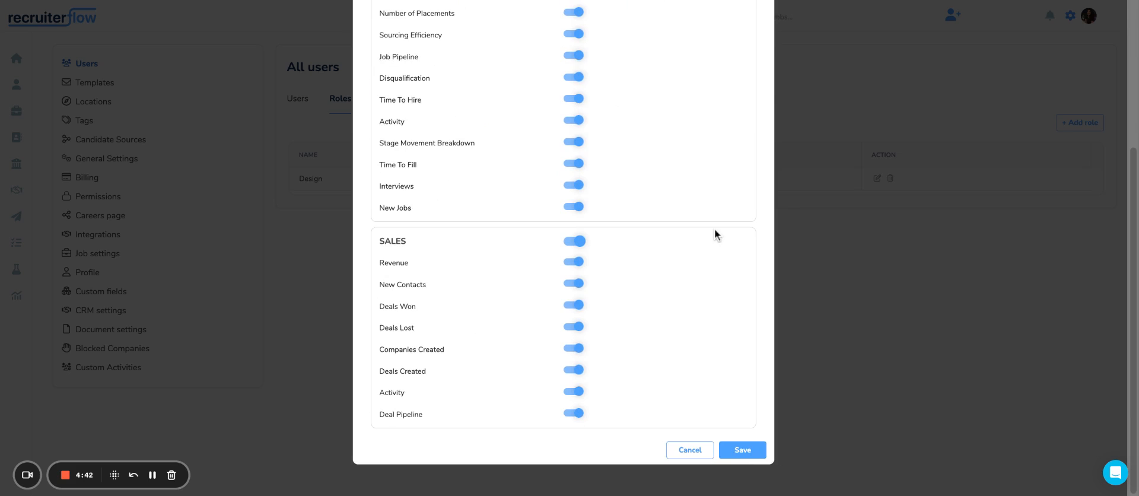
scroll(713, 230, "up", 4)
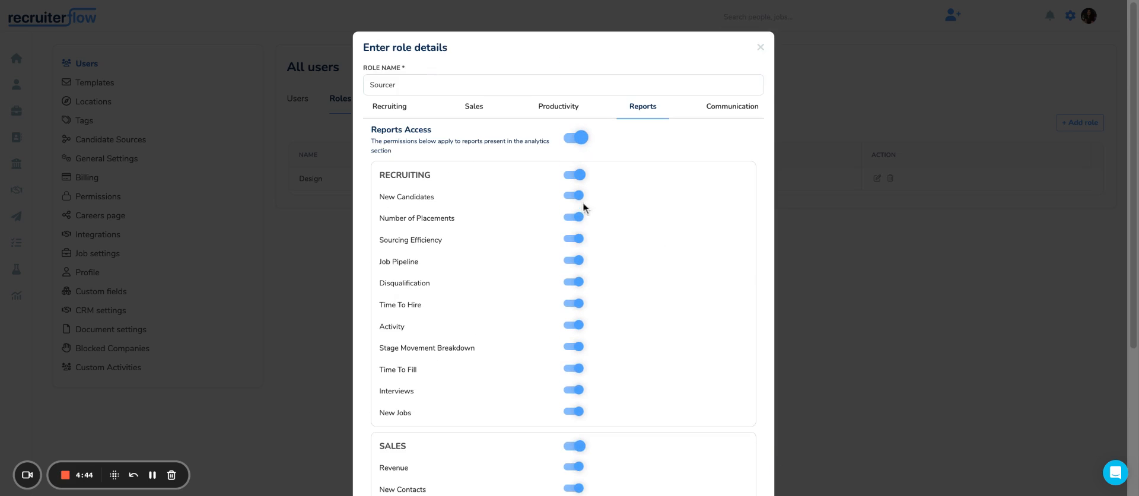
left_click(576, 138)
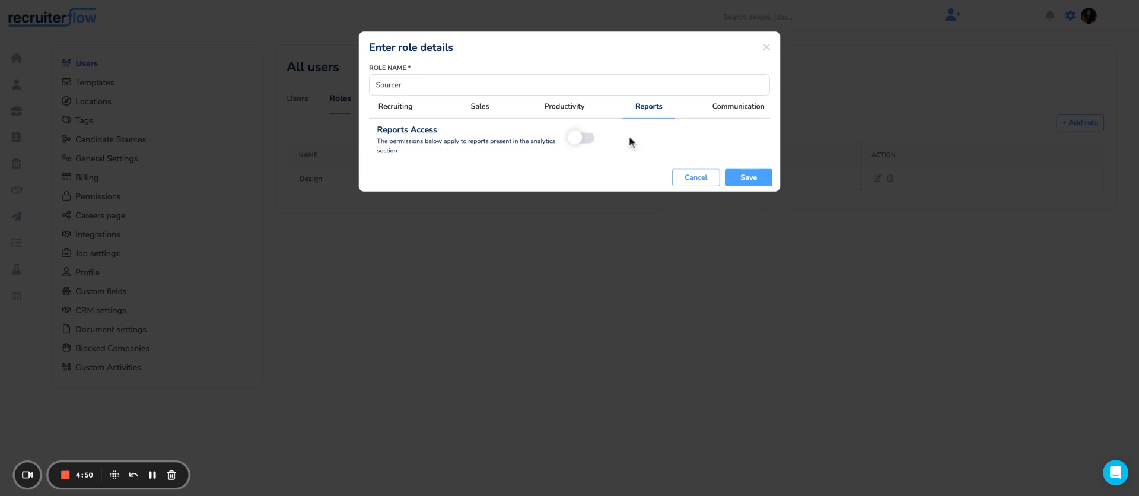
Open the Communication permissions of the role and set Emails to Owned only.
left_click(751, 115)
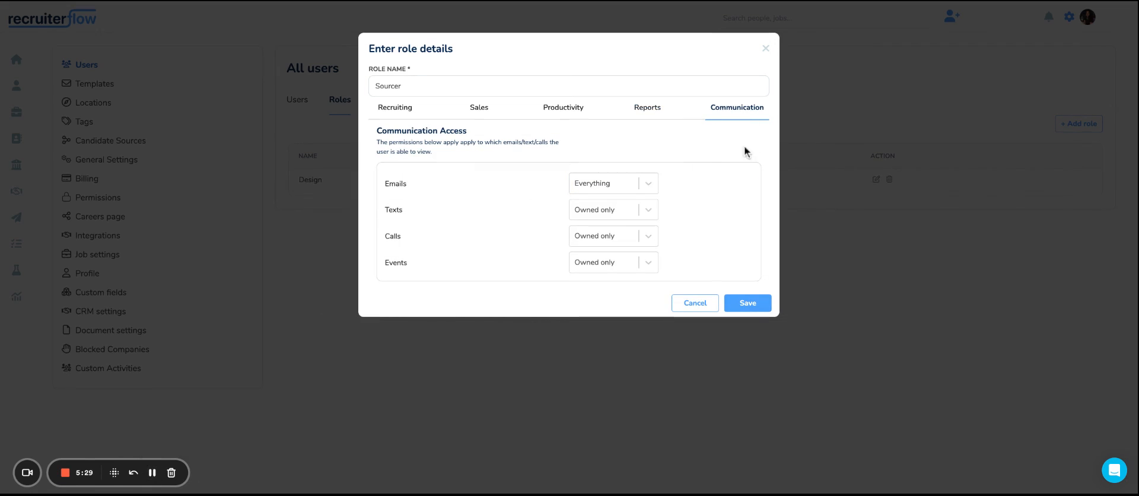
left_click(606, 177)
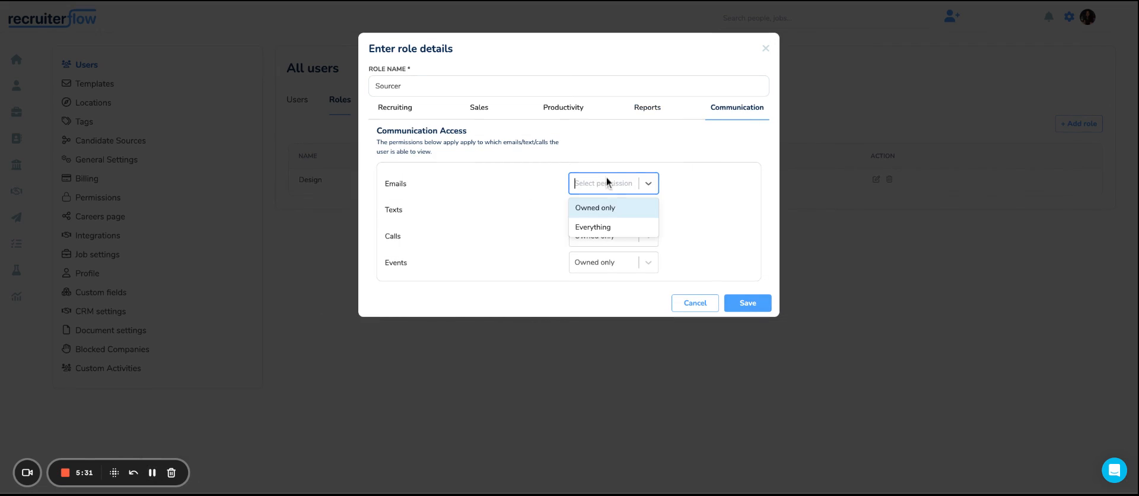
left_click(600, 209)
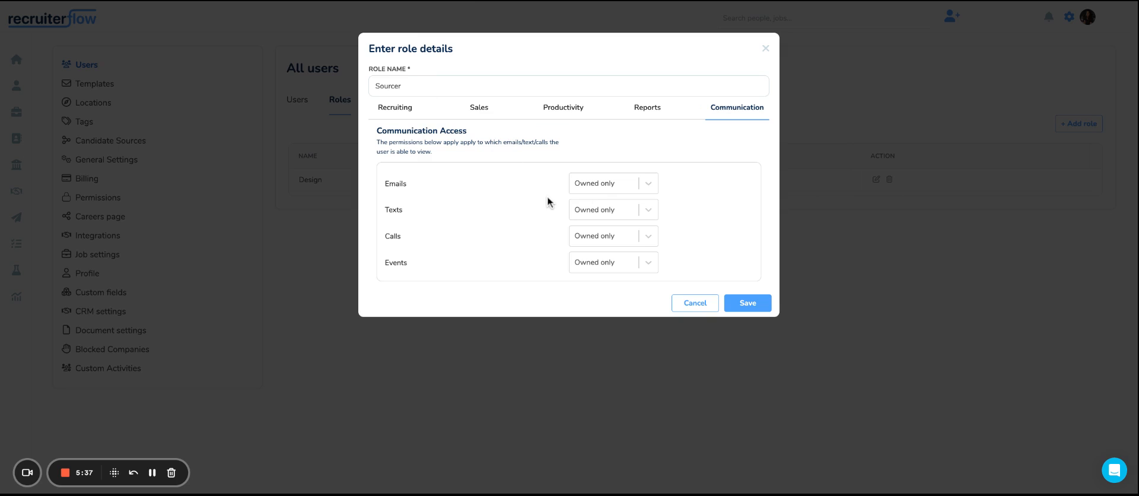
Set the Emails communication permission to Everything and save the Sourcer role.
left_click(600, 189)
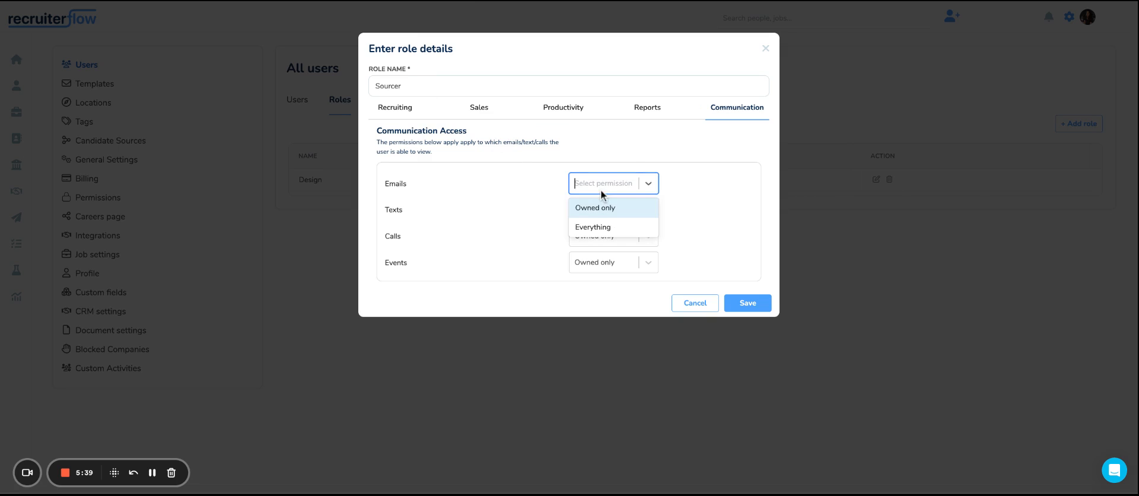
left_click(601, 228)
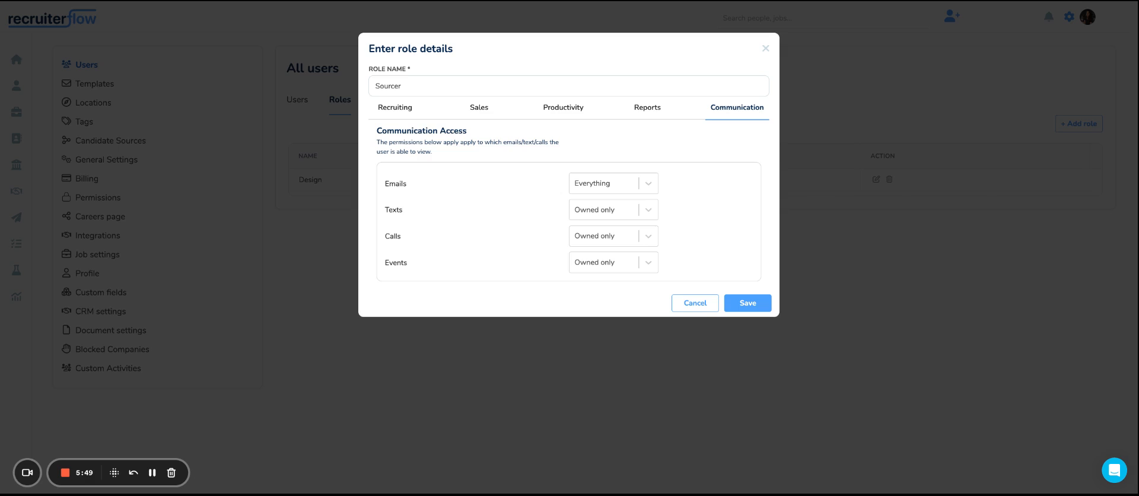
left_click(627, 183)
left_click(646, 228)
double_click(385, 262)
left_click(752, 302)
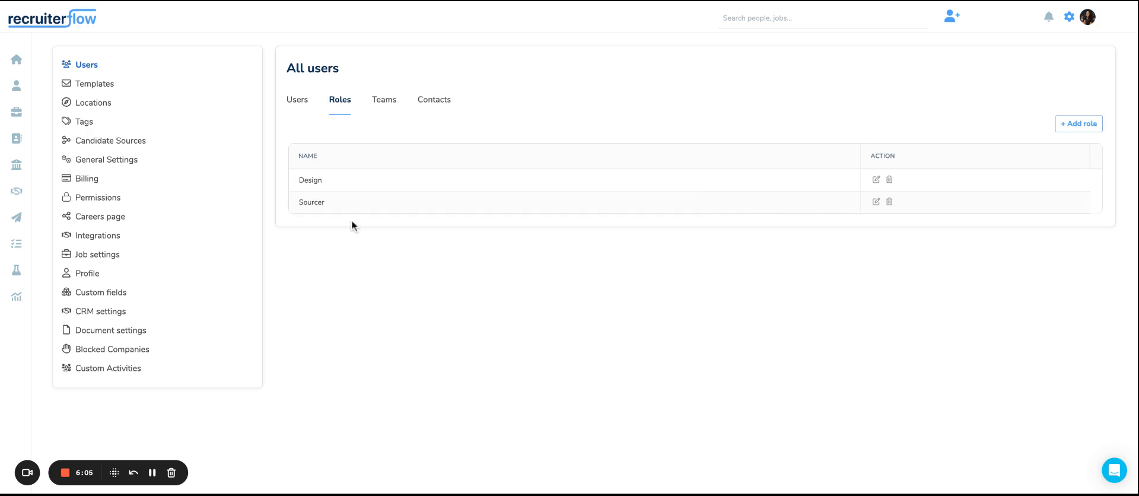
double_click(343, 203)
left_click(325, 215)
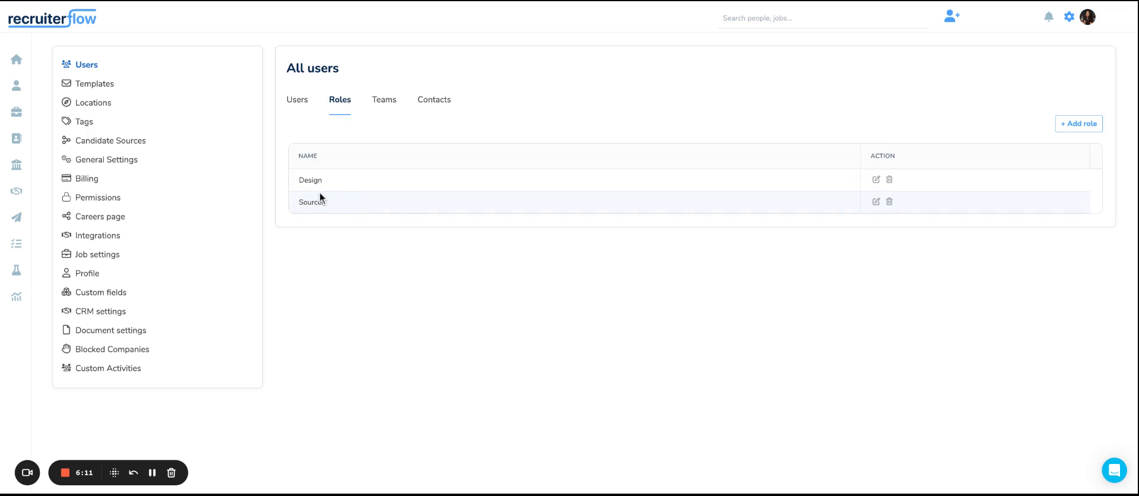